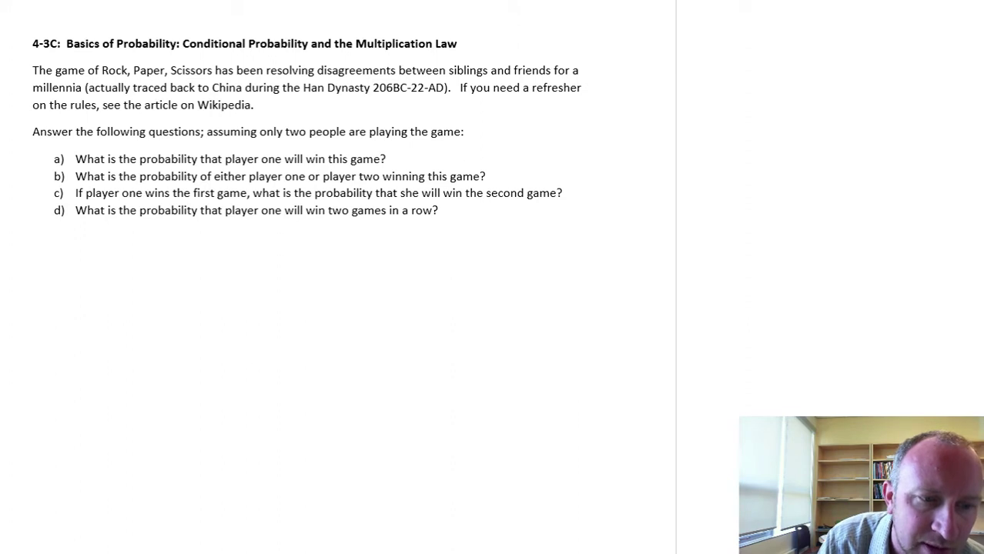
Handwrite 'Ex 4-1B' in ink to the right of the 4-3C title line
left_click_drag(472, 28, 472, 44)
left_click_drag(468, 28, 479, 35)
left_click_drag(468, 43, 511, 34)
mouse_move(511, 23)
left_mouse_down()
mouse_move(510, 40)
mouse_move(521, 31)
left_mouse_up()
mouse_move(526, 25)
left_mouse_down()
mouse_move(526, 40)
mouse_move(538, 39)
left_mouse_up()
mouse_move(538, 24)
left_mouse_down()
mouse_move(549, 34)
mouse_move(536, 43)
left_mouse_up()
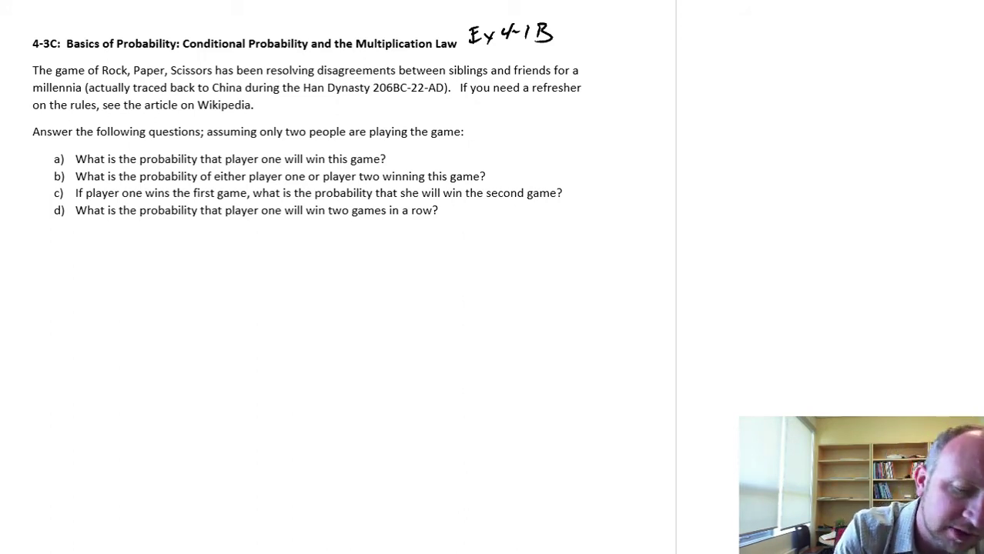
Ink 'Event A' with A underlined below question d), noting A means P1 wins
left_click_drag(130, 255, 154, 247)
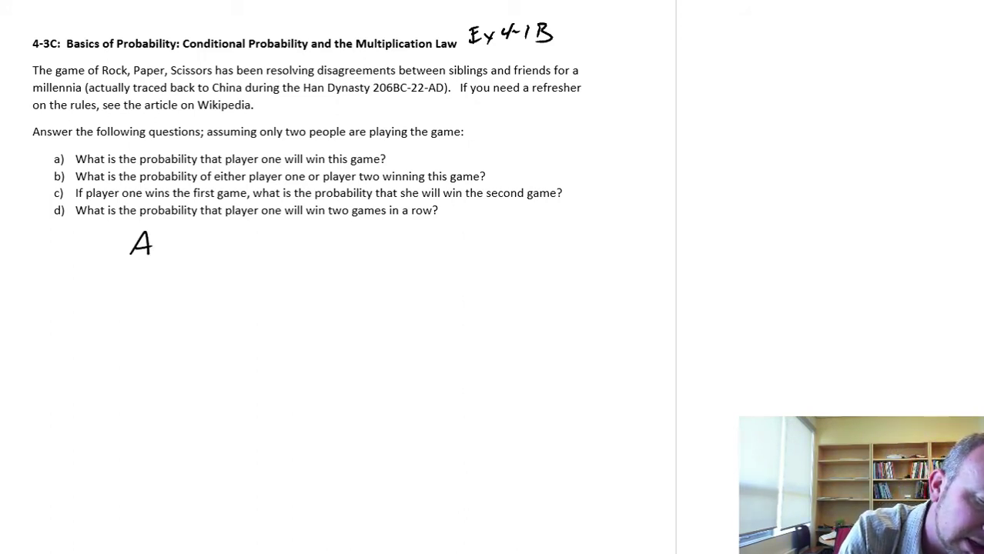
mouse_move(74, 241)
left_mouse_down()
mouse_move(69, 257)
mouse_move(81, 237)
left_mouse_up()
left_click_drag(72, 248, 81, 245)
left_click_drag(71, 260, 114, 252)
mouse_move(106, 245)
left_mouse_down()
mouse_move(155, 260)
mouse_move(178, 237)
mouse_move(193, 243)
mouse_move(173, 257)
mouse_move(211, 256)
left_mouse_up()
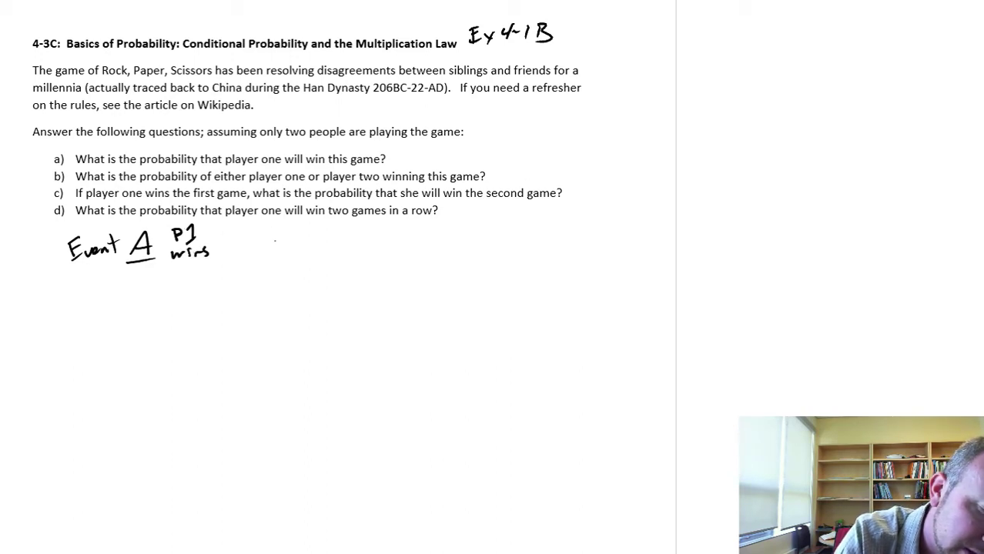
mouse_move(274, 235)
left_mouse_down()
mouse_move(303, 248)
mouse_move(277, 260)
mouse_move(305, 248)
left_mouse_up()
Ink 'B P1 loses' and 'T tie', then start the win list with R under A
left_click_drag(302, 234, 314, 243)
mouse_move(316, 228)
left_mouse_down()
mouse_move(341, 240)
mouse_move(341, 248)
mouse_move(342, 231)
mouse_move(362, 246)
left_mouse_up()
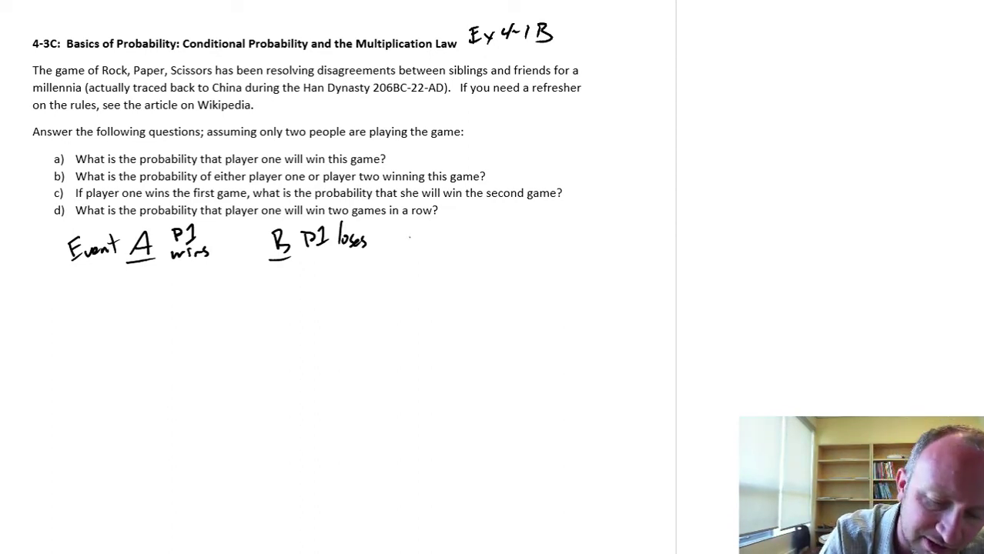
mouse_move(411, 230)
left_mouse_down()
mouse_move(411, 251)
mouse_move(420, 234)
mouse_move(420, 256)
mouse_move(431, 248)
left_mouse_up()
left_click_drag(426, 245, 451, 249)
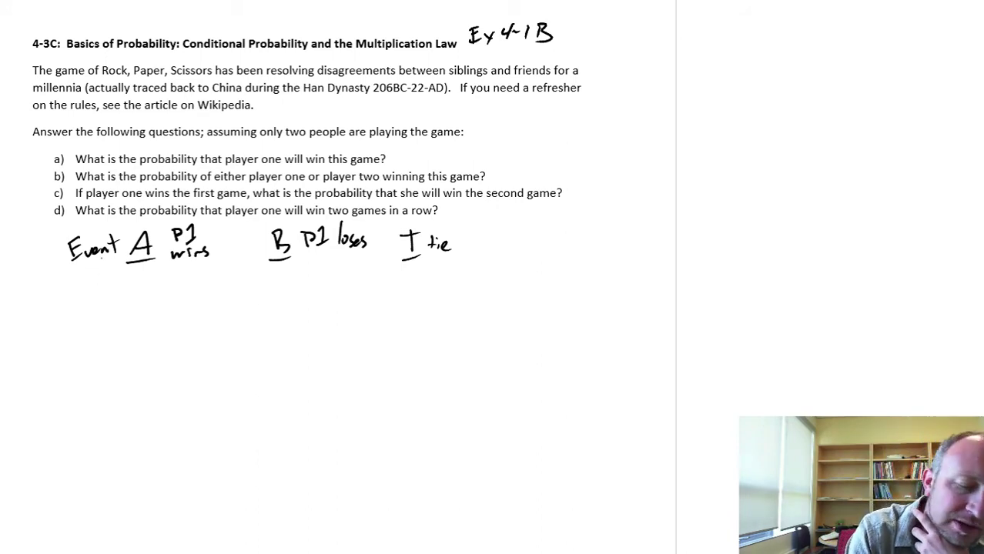
mouse_move(100, 281)
left_mouse_down()
mouse_move(100, 299)
mouse_move(137, 292)
mouse_move(131, 300)
left_mouse_up()
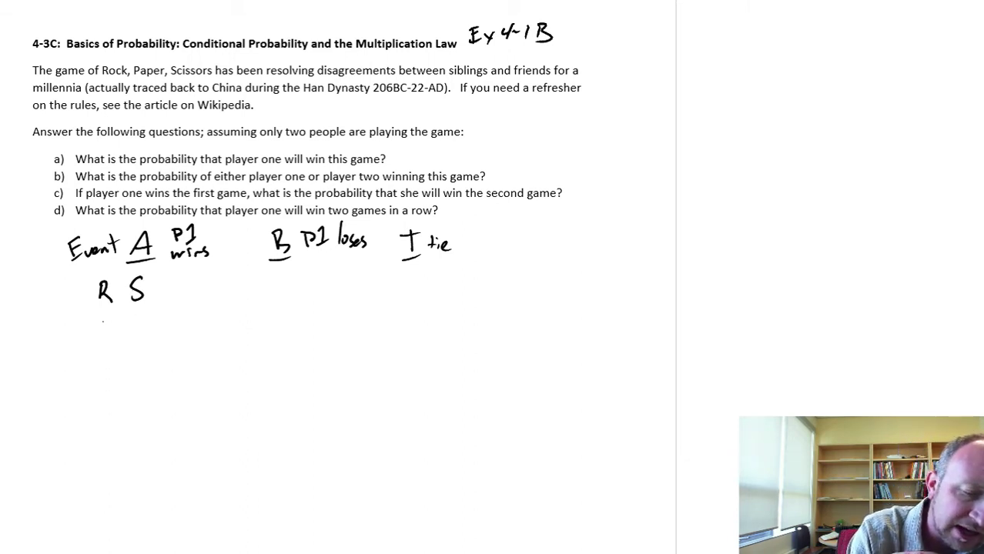
List outcome pairs: A gets R S, S P, P R; B gets S R, P S; T gets S S, P P, R R
mouse_move(105, 318)
left_mouse_down()
mouse_move(91, 338)
mouse_move(135, 327)
left_mouse_up()
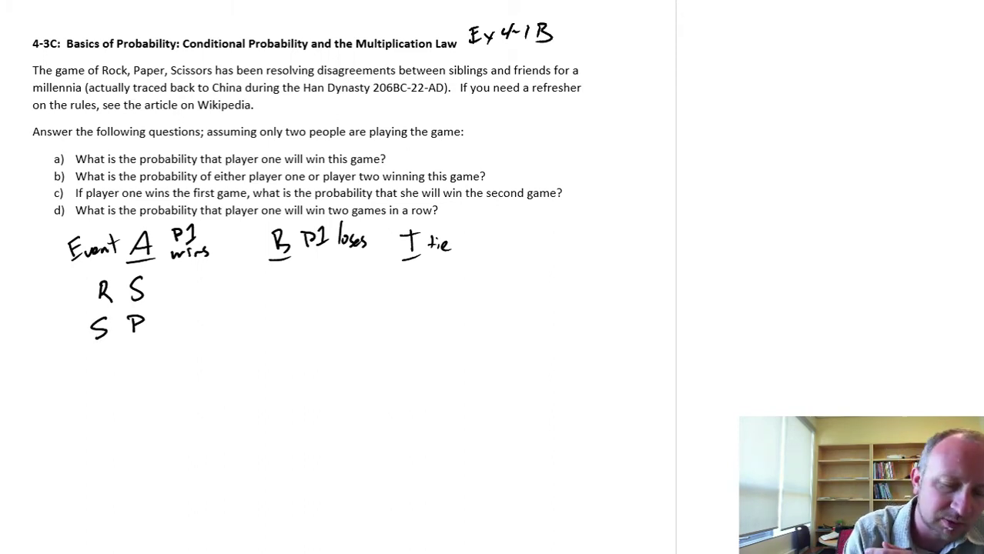
mouse_move(95, 356)
left_mouse_down()
mouse_move(96, 374)
mouse_move(96, 365)
mouse_move(128, 370)
left_mouse_up()
left_click_drag(126, 351, 146, 370)
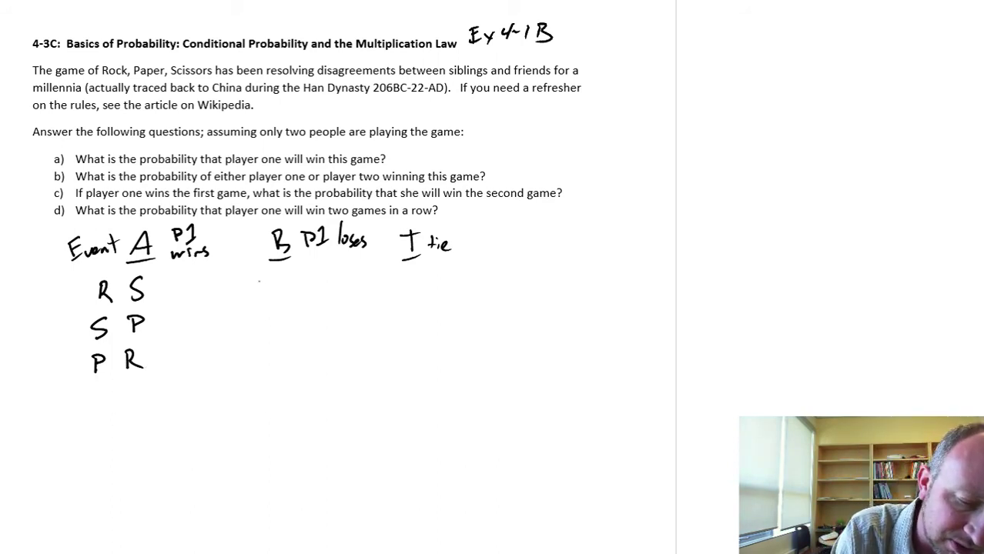
mouse_move(260, 271)
left_mouse_down()
mouse_move(248, 290)
mouse_move(296, 292)
left_mouse_up()
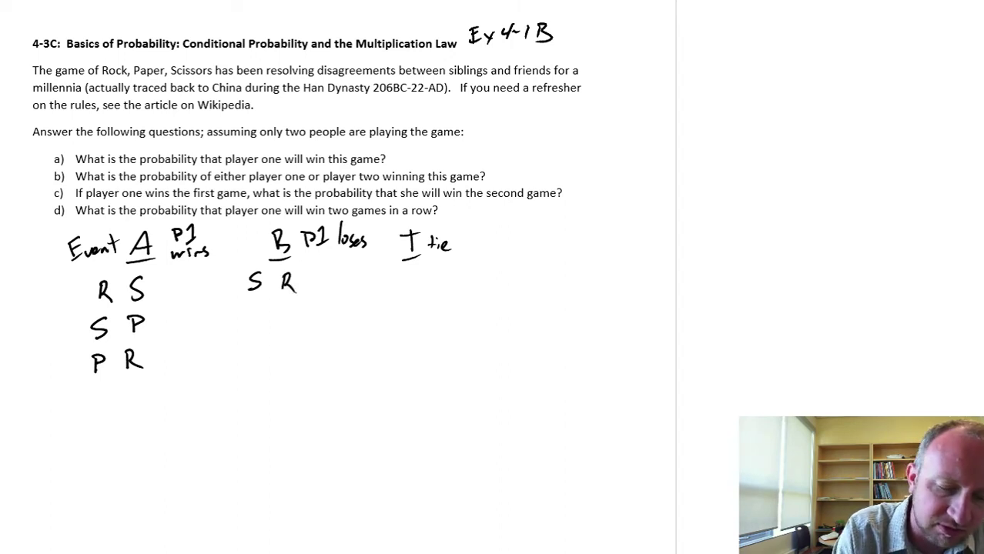
left_click_drag(246, 312, 248, 327)
mouse_move(247, 312)
left_mouse_down()
mouse_move(283, 320)
mouse_move(245, 355)
mouse_move(278, 354)
left_mouse_up()
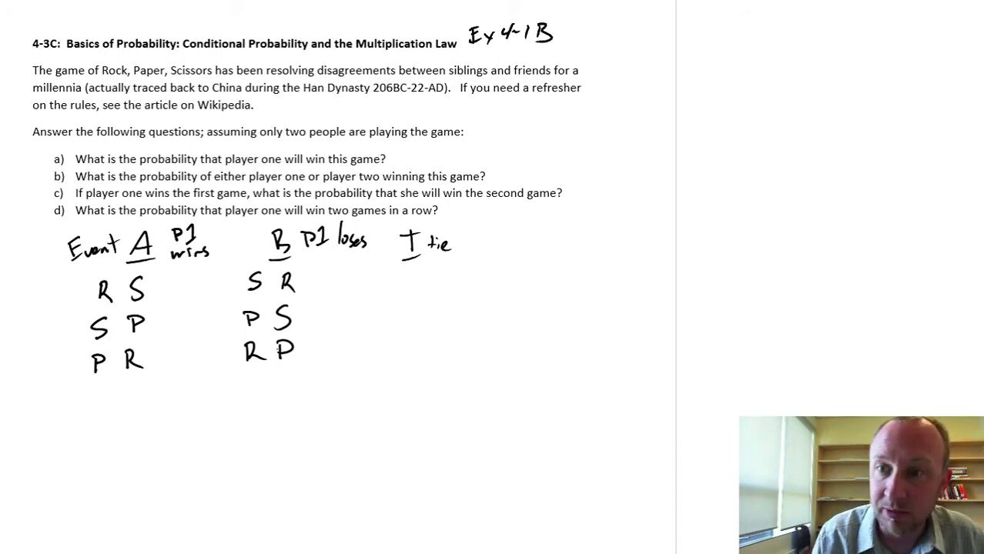
mouse_move(398, 271)
left_mouse_down()
mouse_move(386, 286)
mouse_move(409, 285)
mouse_move(389, 322)
mouse_move(388, 313)
left_mouse_up()
mouse_move(412, 306)
left_mouse_down()
mouse_move(414, 322)
mouse_move(413, 311)
mouse_move(385, 354)
mouse_move(400, 353)
left_mouse_up()
mouse_move(408, 333)
left_mouse_down()
mouse_move(409, 353)
mouse_move(430, 354)
left_mouse_up()
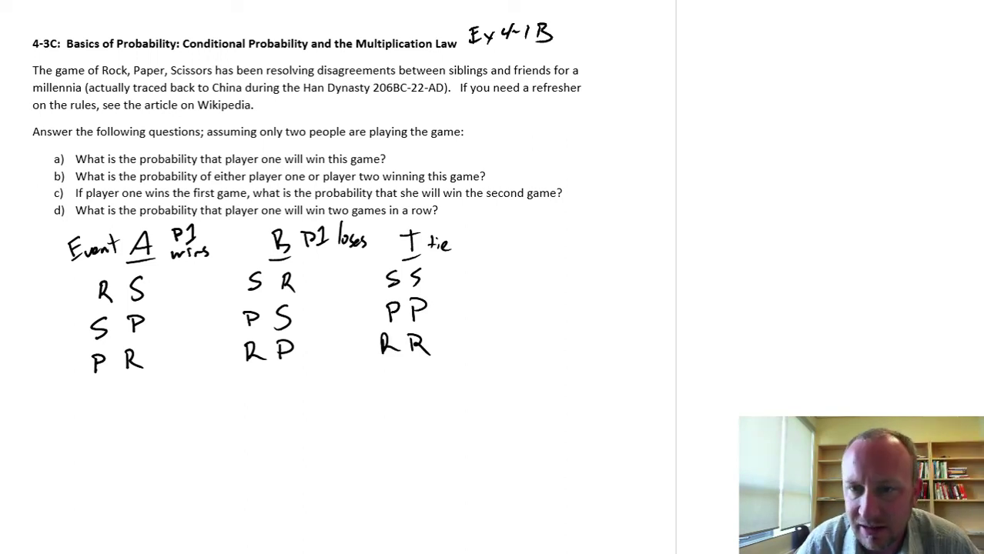
Underline the A, B and T columns, write 3 under each, and ink =9 below
left_click_drag(87, 386, 143, 383)
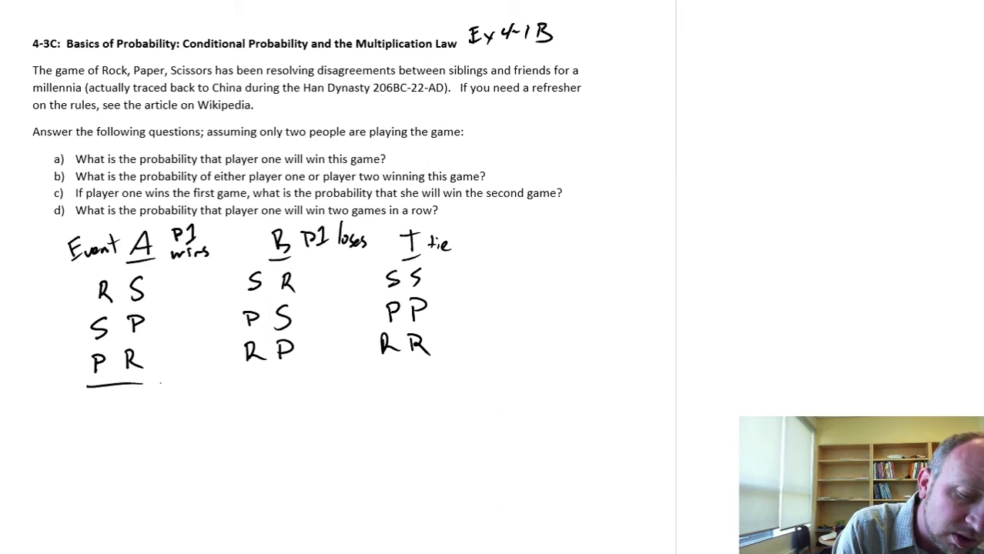
left_click_drag(245, 381, 319, 376)
left_click_drag(378, 373, 452, 369)
mouse_move(111, 394)
left_mouse_down()
mouse_move(121, 403)
mouse_move(116, 422)
left_mouse_up()
left_click_drag(266, 390, 271, 423)
left_click_drag(404, 386, 409, 414)
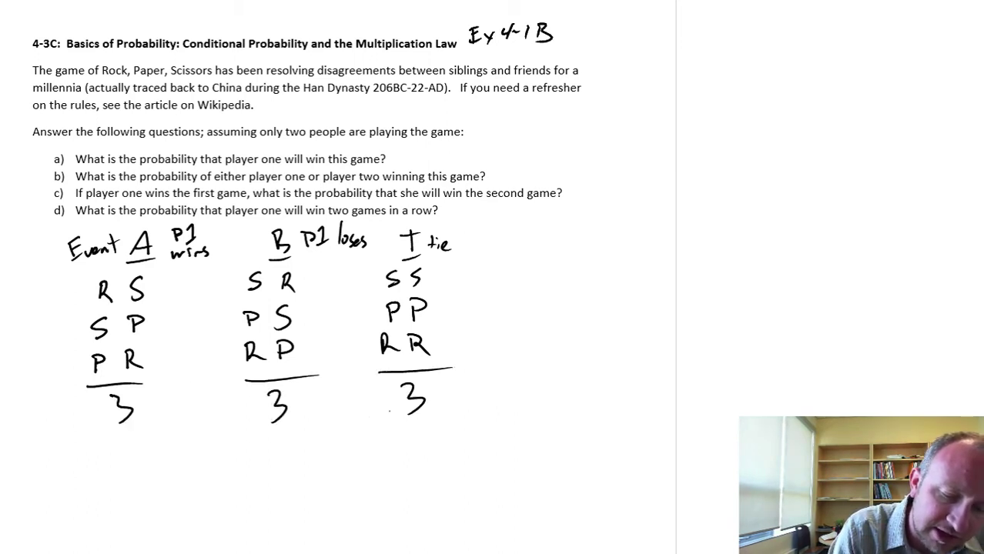
left_click_drag(222, 457, 240, 452)
mouse_move(220, 472)
left_mouse_down()
mouse_move(247, 463)
mouse_move(270, 470)
left_mouse_up()
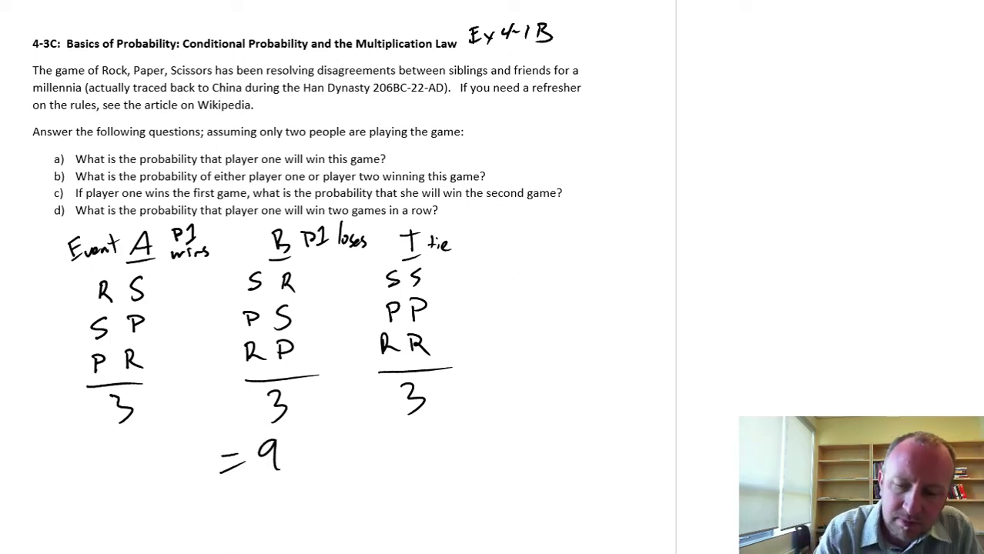
Draw a sample-space rectangle marked =9, loop the outcome table, and draw circle A inside it
mouse_move(649, 35)
left_mouse_down()
mouse_move(649, 106)
mouse_move(659, 35)
mouse_move(873, 46)
mouse_move(856, 156)
mouse_move(649, 171)
left_mouse_up()
left_click_drag(648, 114, 649, 171)
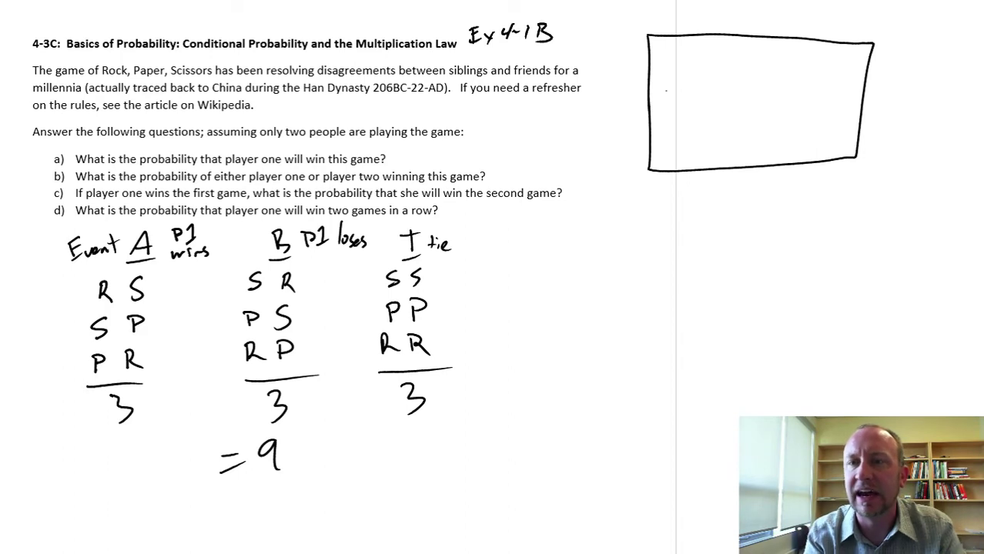
left_click_drag(884, 99, 901, 96)
mouse_move(880, 110)
left_mouse_down()
mouse_move(929, 96)
mouse_move(921, 121)
left_mouse_up()
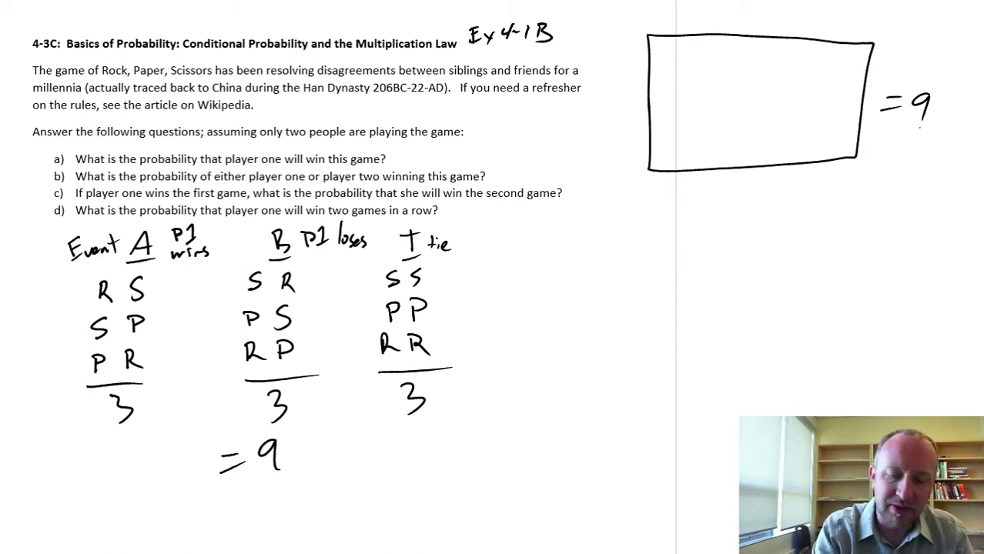
mouse_move(459, 220)
left_mouse_down()
mouse_move(68, 210)
mouse_move(29, 414)
mouse_move(153, 407)
mouse_move(477, 357)
mouse_move(482, 247)
mouse_move(461, 225)
left_mouse_up()
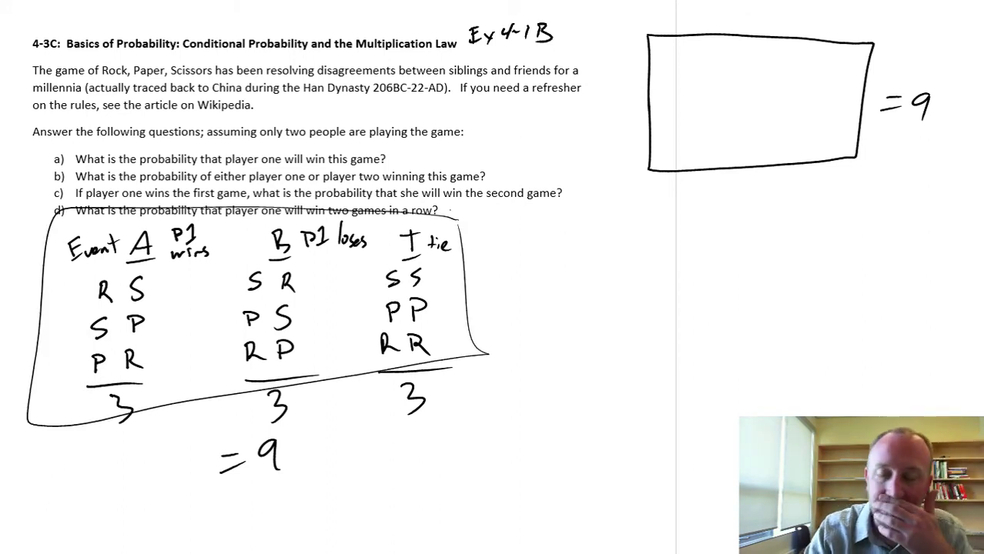
mouse_move(706, 71)
left_mouse_down()
mouse_move(682, 75)
mouse_move(673, 118)
mouse_move(710, 131)
mouse_move(741, 90)
mouse_move(725, 65)
mouse_move(696, 83)
mouse_move(693, 109)
left_mouse_up()
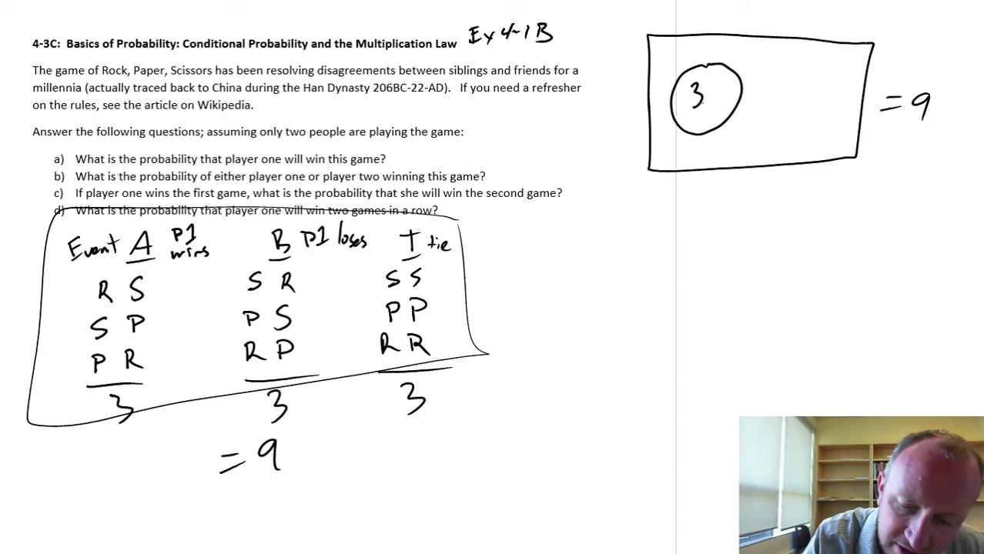
Label the first circle A, add circle B holding 3, and write 'T 3' below the circles
mouse_move(687, 51)
left_mouse_down()
mouse_move(686, 68)
mouse_move(696, 60)
mouse_move(679, 123)
mouse_move(733, 70)
mouse_move(697, 54)
mouse_move(715, 61)
mouse_move(720, 51)
left_mouse_up()
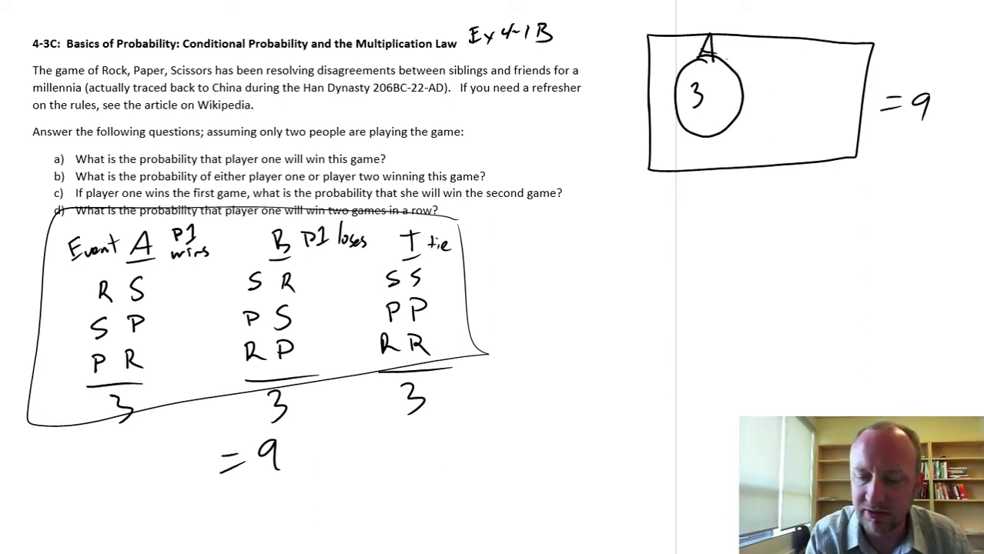
mouse_move(809, 66)
left_mouse_down()
mouse_move(777, 86)
mouse_move(811, 125)
mouse_move(829, 77)
mouse_move(793, 107)
left_mouse_up()
left_click_drag(798, 52, 799, 67)
left_click_drag(798, 47, 801, 68)
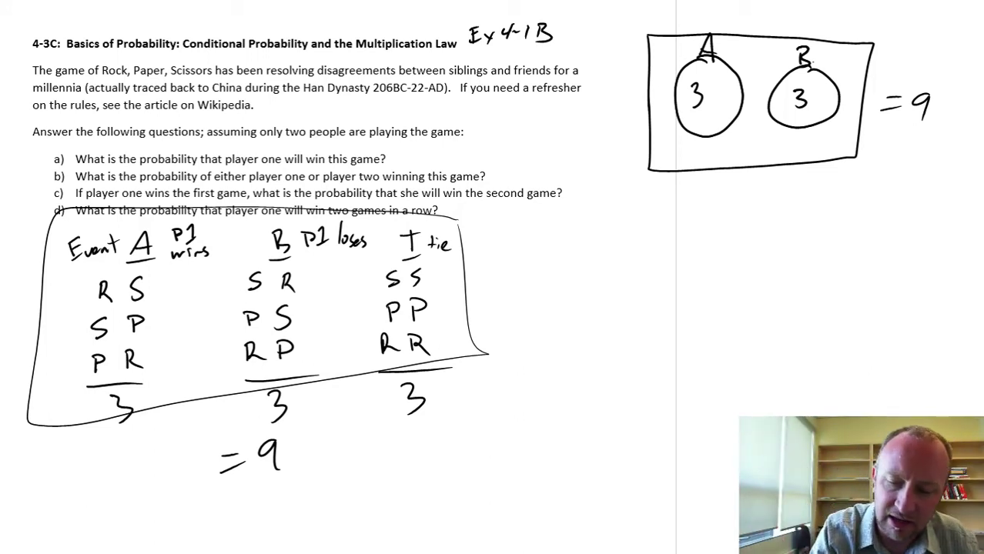
mouse_move(741, 140)
left_mouse_down()
mouse_move(742, 162)
mouse_move(711, 164)
mouse_move(723, 148)
left_mouse_up()
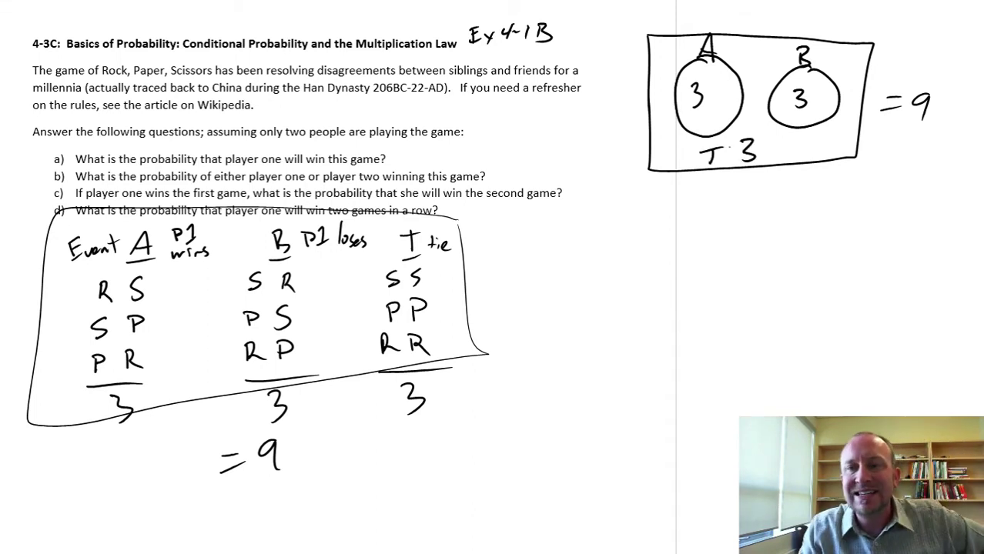